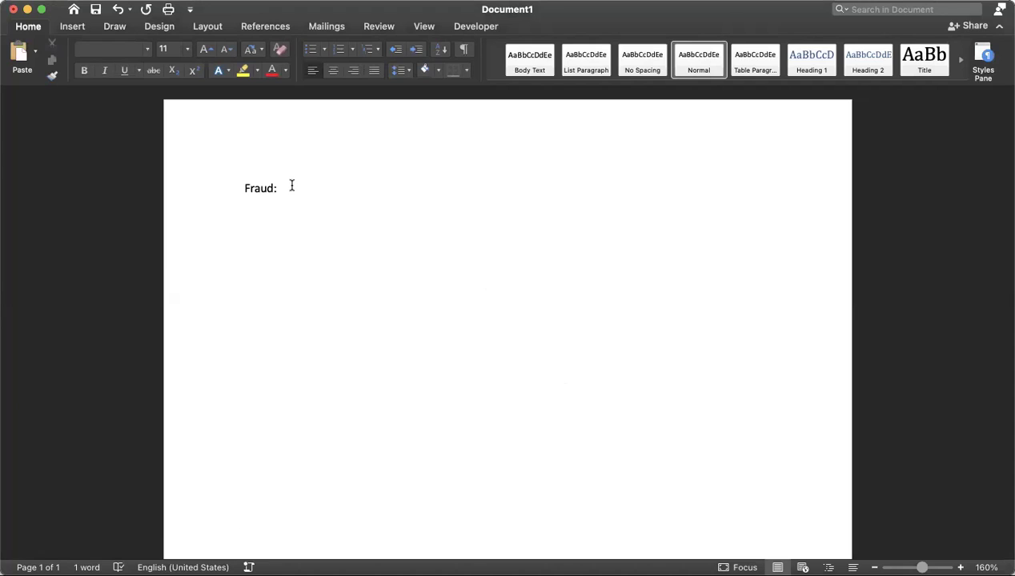
Add "wrongful or criminal deception intended to result in financial or personal gain." after "Fraud:" and apply Book Title followed by Body Text
type("wrongful or criminal deception intended to result in financial or personal gain.")
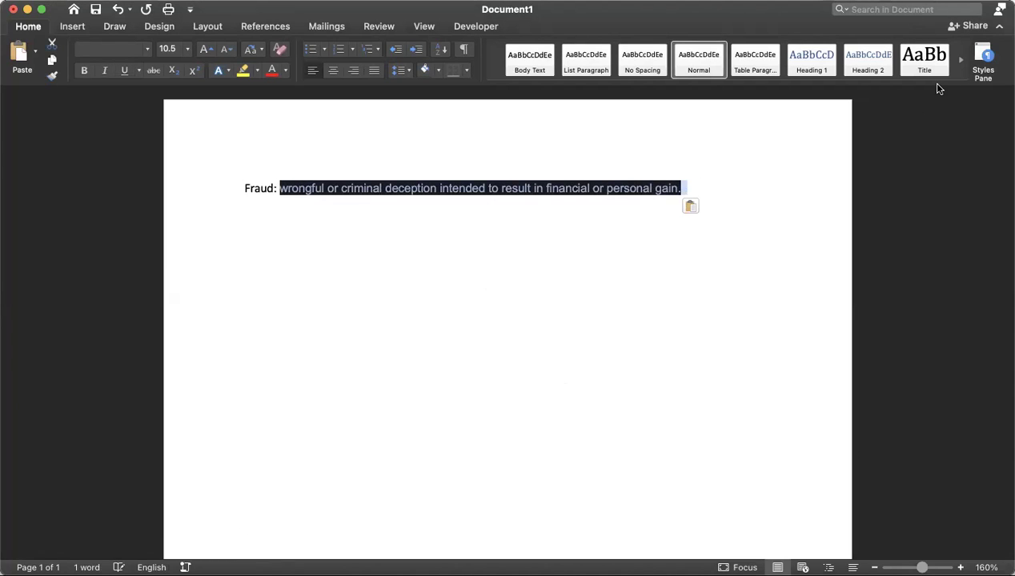
left_click(960, 62)
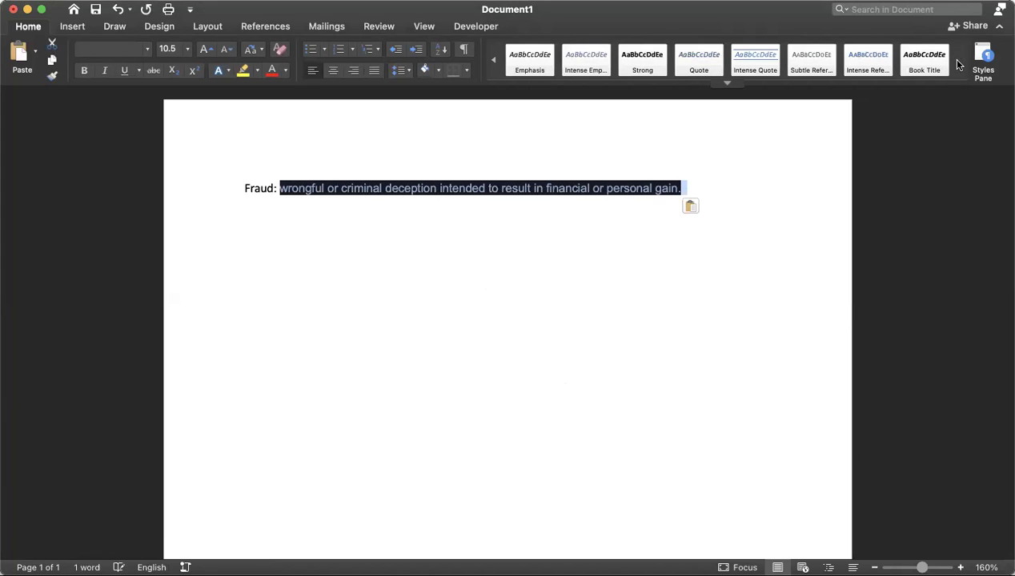
left_click(926, 70)
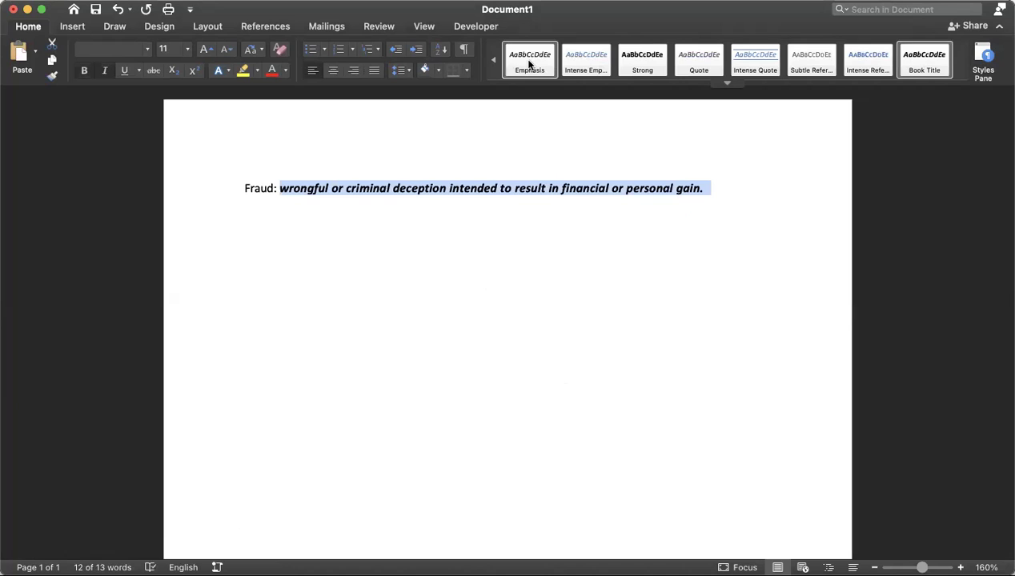
left_click(493, 62)
left_click(494, 62)
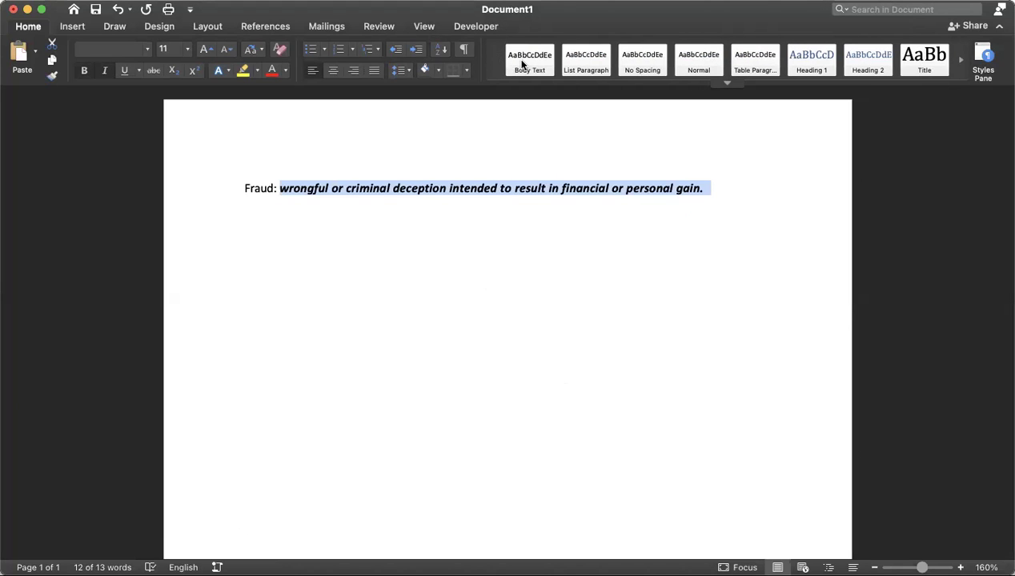
left_click(529, 60)
Set the font size of all the document's text to 11
left_click(634, 238)
key("super+a")
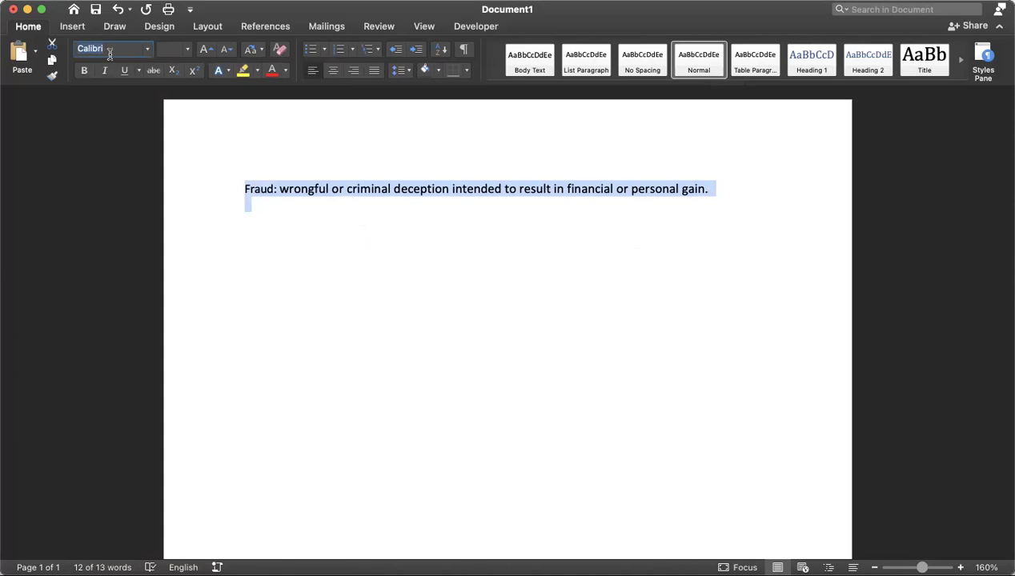
left_click(173, 49)
left_click(187, 49)
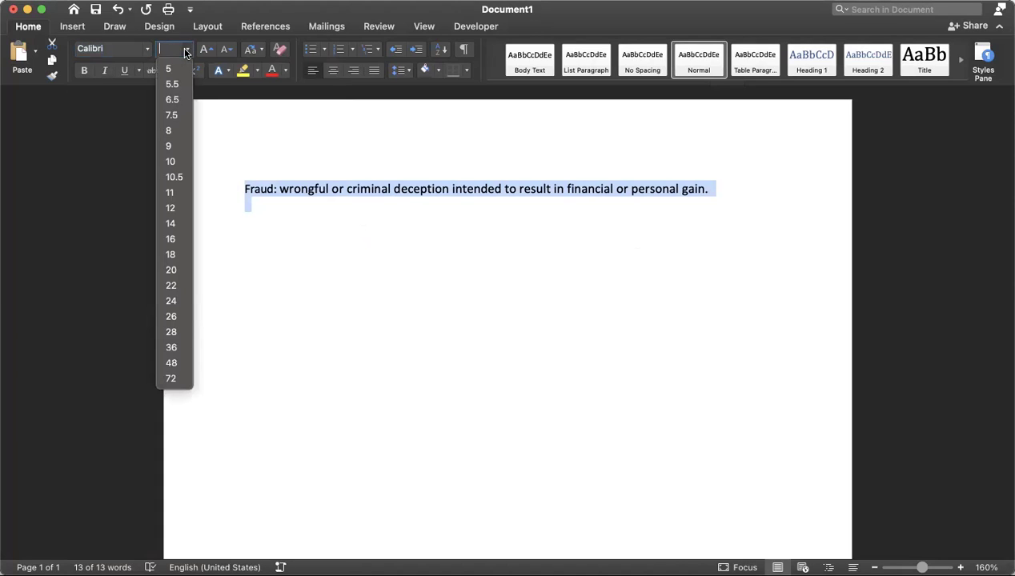
left_click(171, 194)
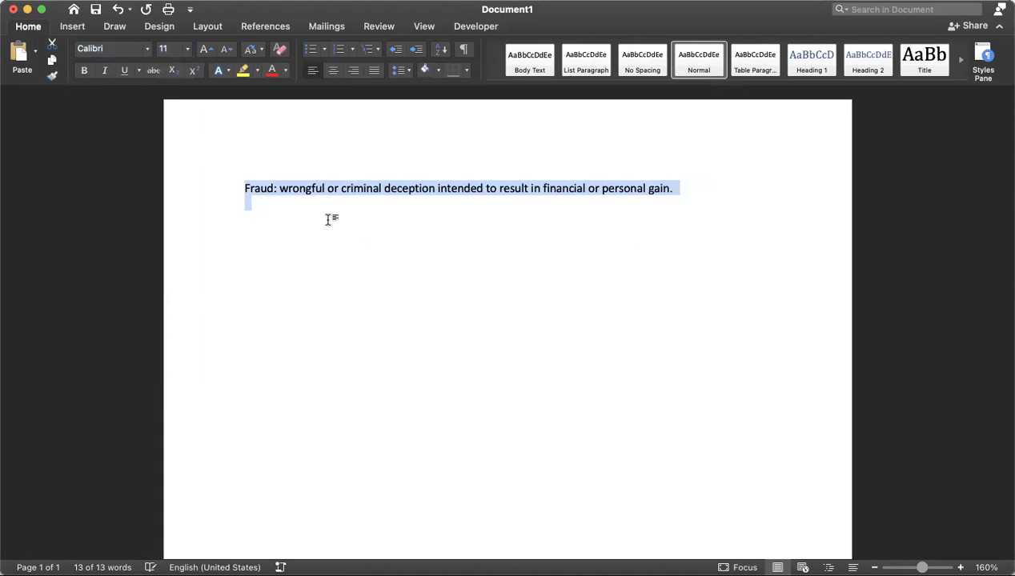
Make the label "Fraud:" bold
left_click(249, 189)
double_click(248, 189)
left_click(248, 206)
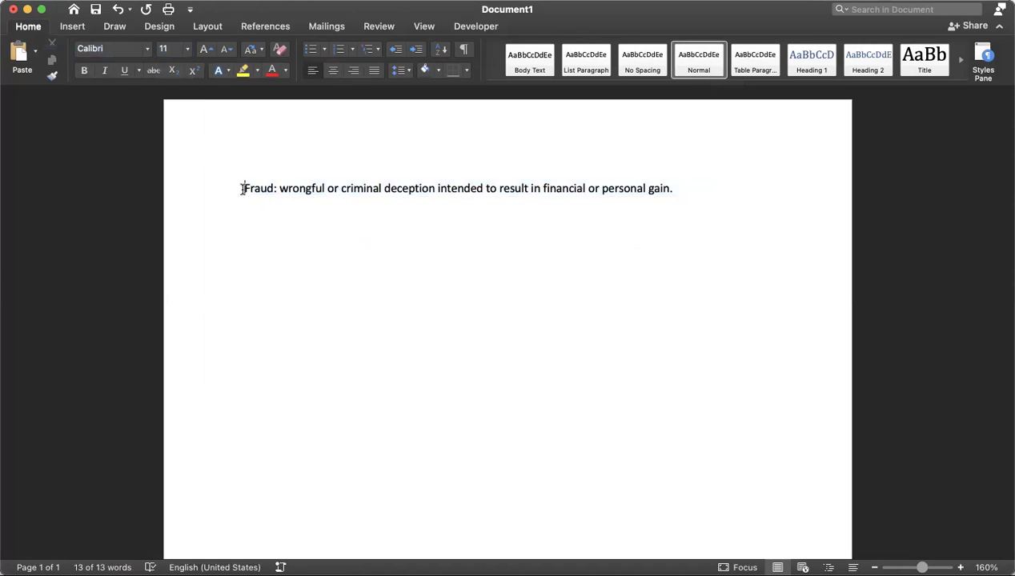
left_click_drag(242, 190, 287, 189)
left_click(84, 71)
left_click(716, 188)
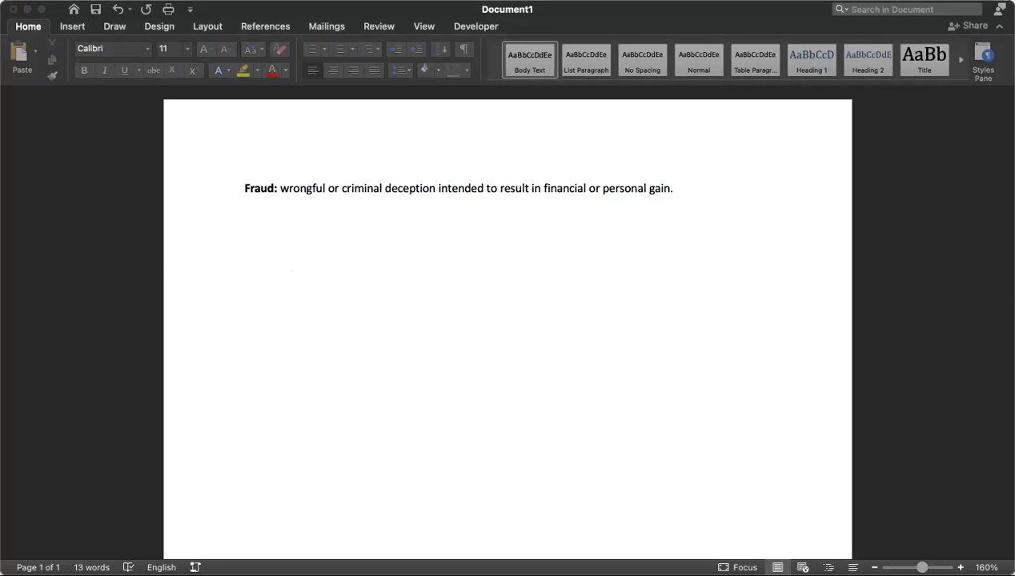
Append "a person or thing intended to deceive others, typically by unjustifiably claiming or being credited with accomplishments or qualities." to the Fraud entry
left_click(686, 429)
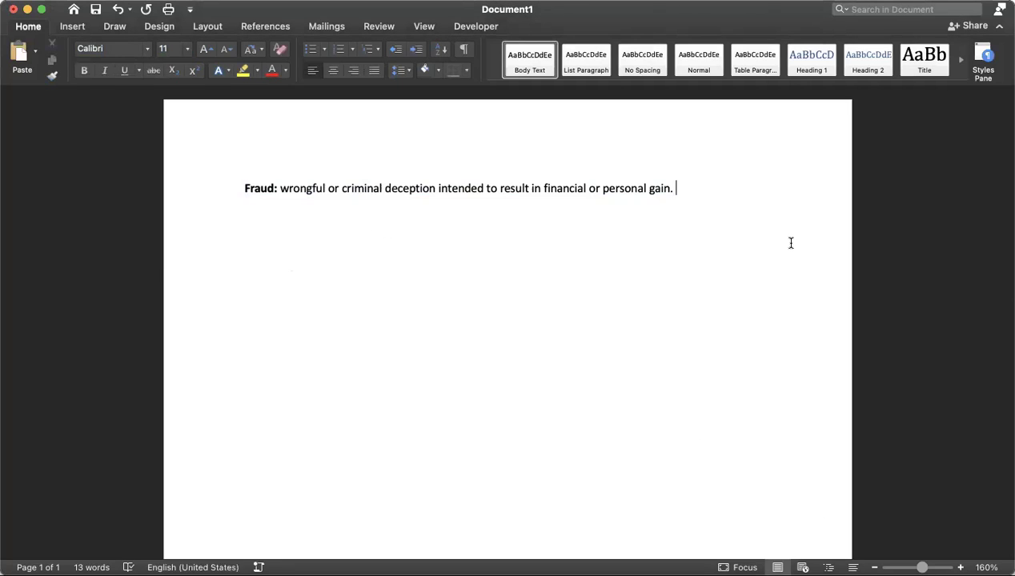
type("a person or thing intended to deceive others, typically by unjustifiably claiming or being credited with accomplishments or qualities.")
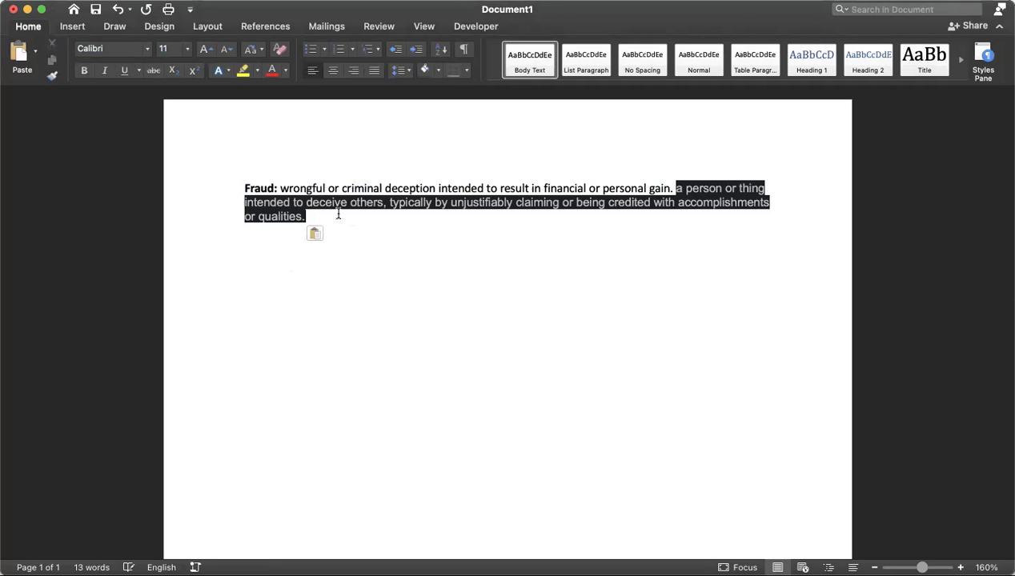
key("Return")
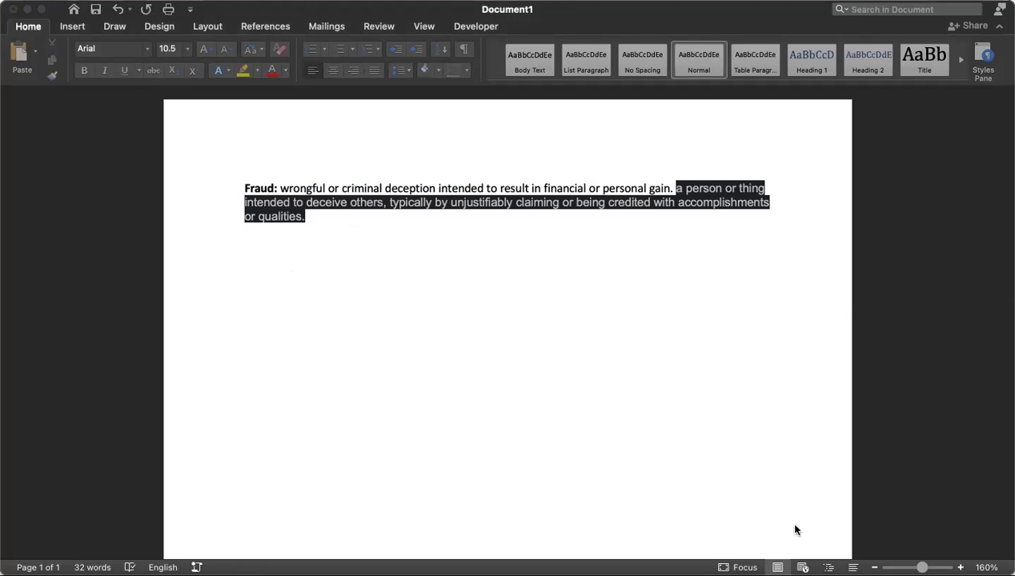
Add a "Reputation:" entry reading "The beliefs or opinions that are generally held about someone or something.", with a capital T
type("Reputation:")
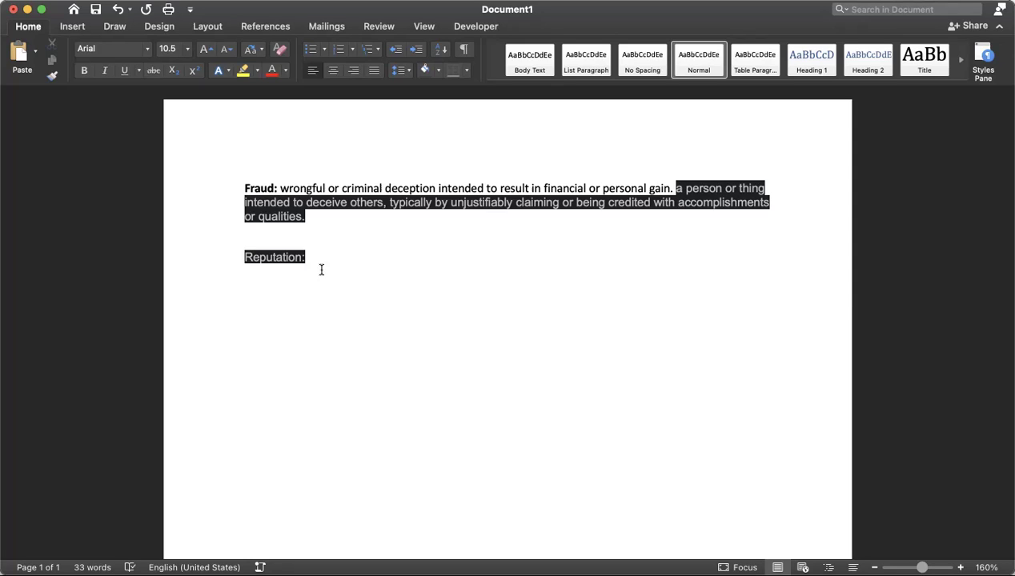
type("the beliefs or opinions that are generally held about someone or something.")
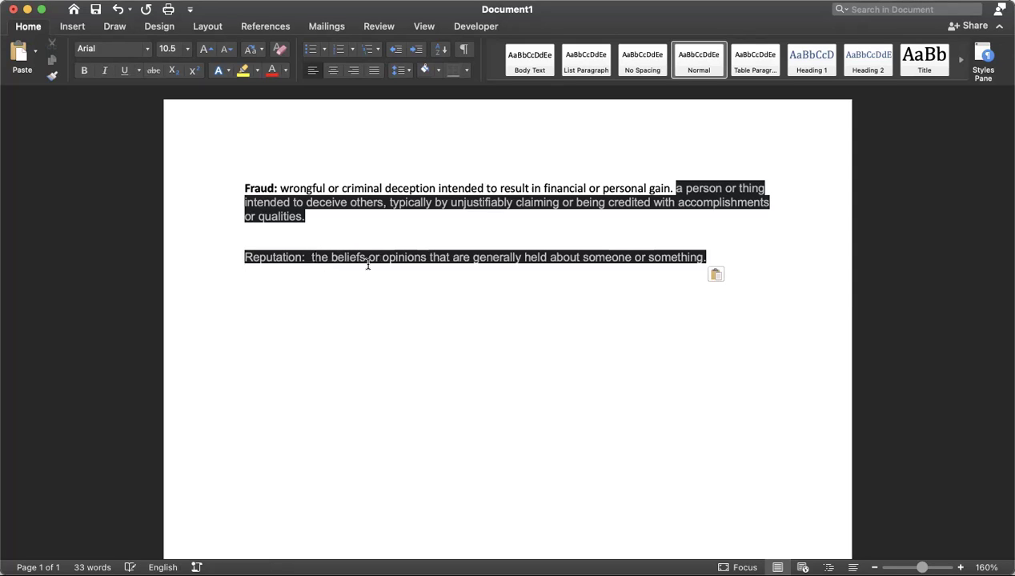
key("BackSpace")
type("T")
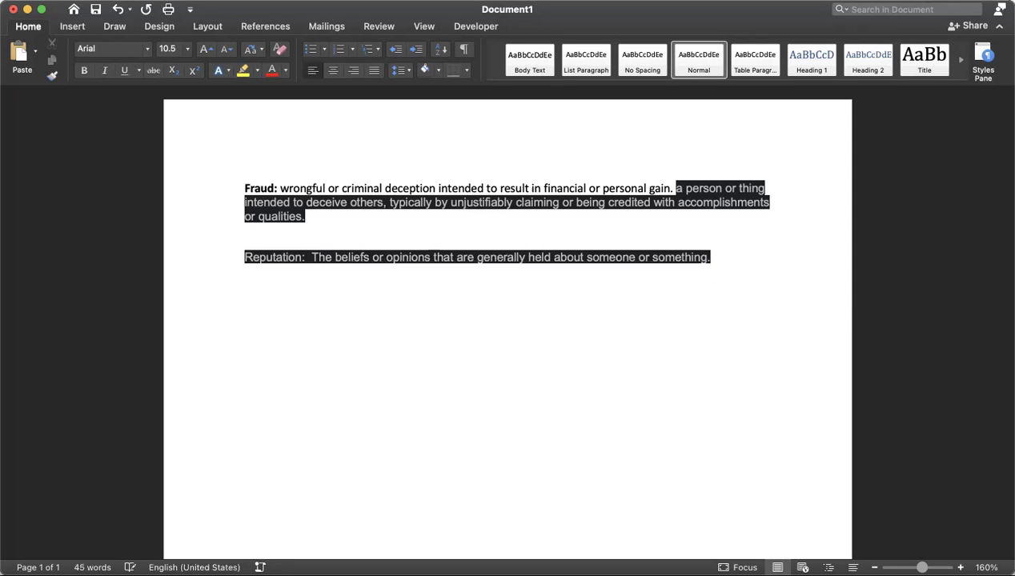
Extend the Reputation entry with "widespread belief that someone or something has a particular habit or characteristic."
left_click(728, 258)
key("Return")
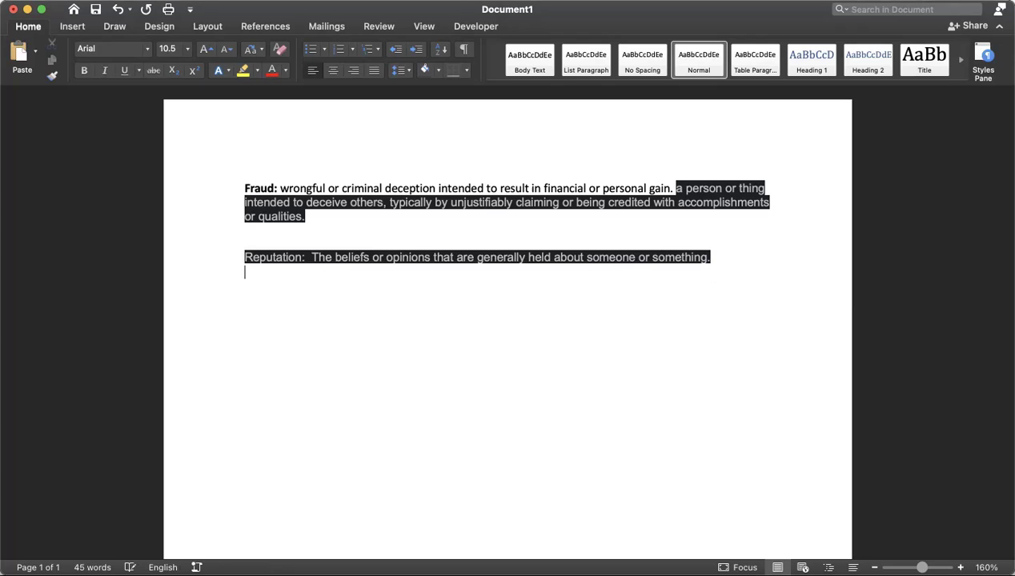
key("Return")
scroll(507, 320, "down", 5)
scroll(651, 259, "up", 5)
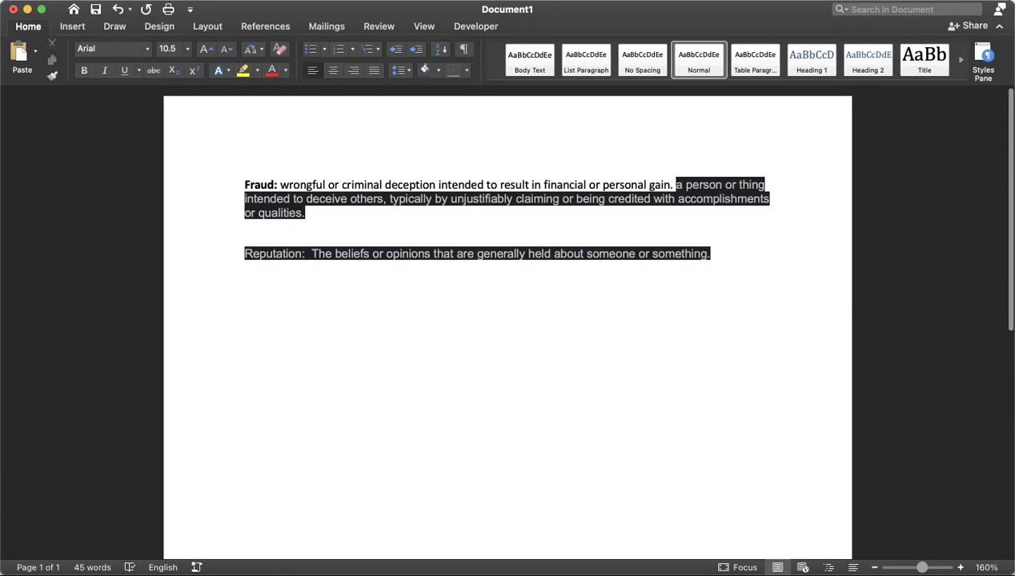
scroll(177, 362, "down", 1)
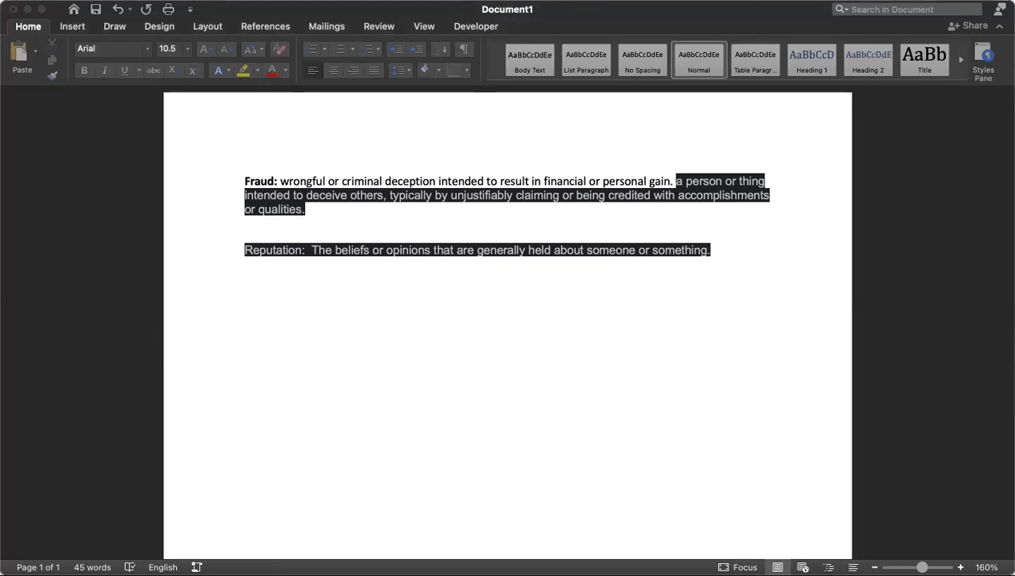
left_click(424, 328)
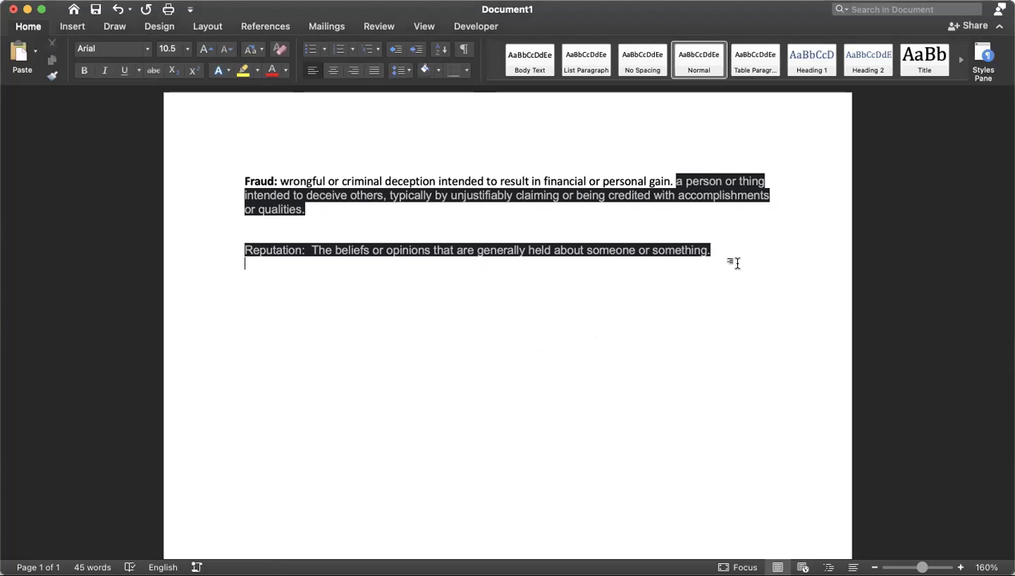
type("widespread belief that someone or something has a particular habit or characteristic.")
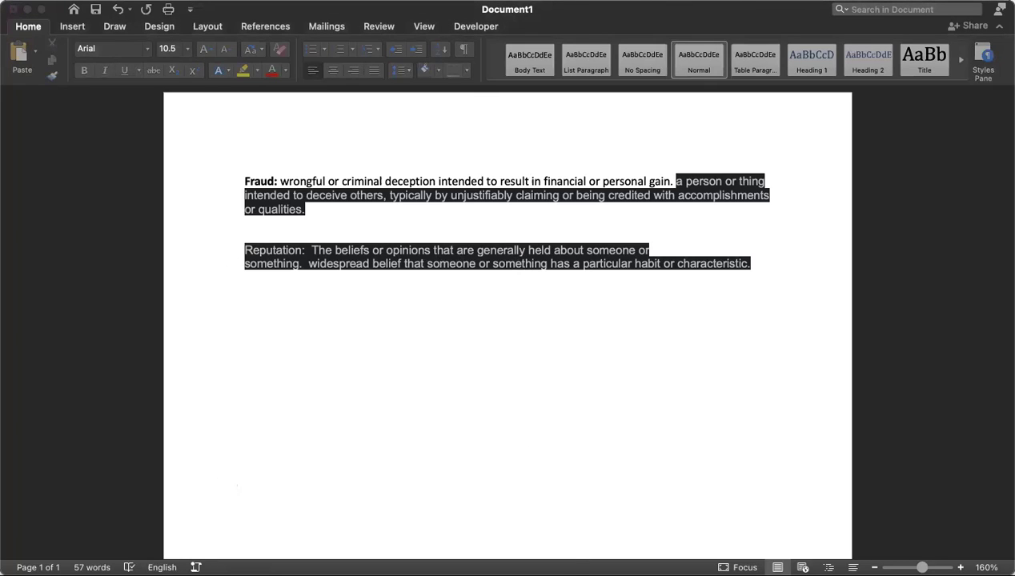
Add a "Compliance management:" entry reading "Compliance management is the process of ensuring employees and activities across the organization are in line with laws, regulations, and requirements."
type("Compl")
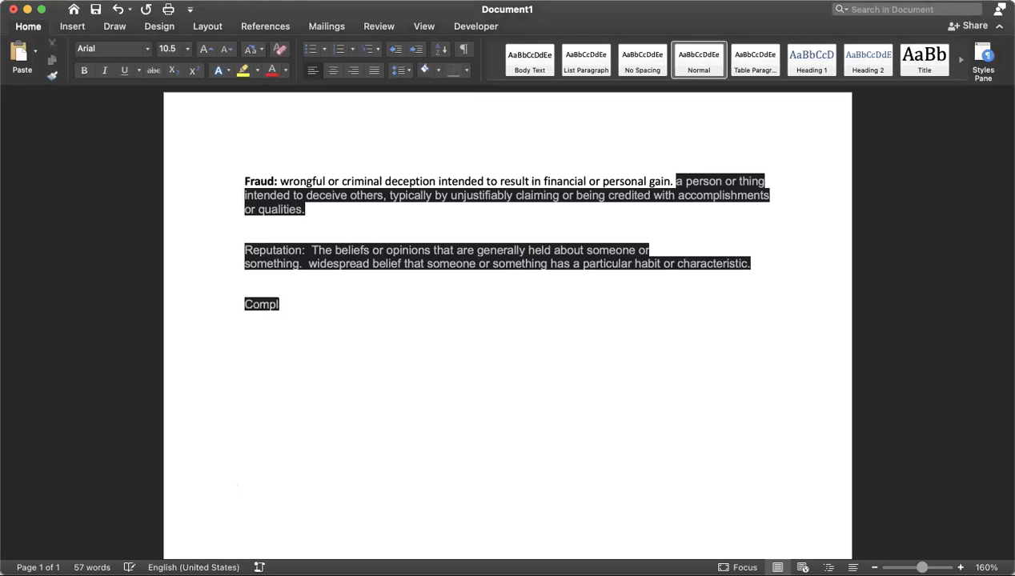
type("iance mana")
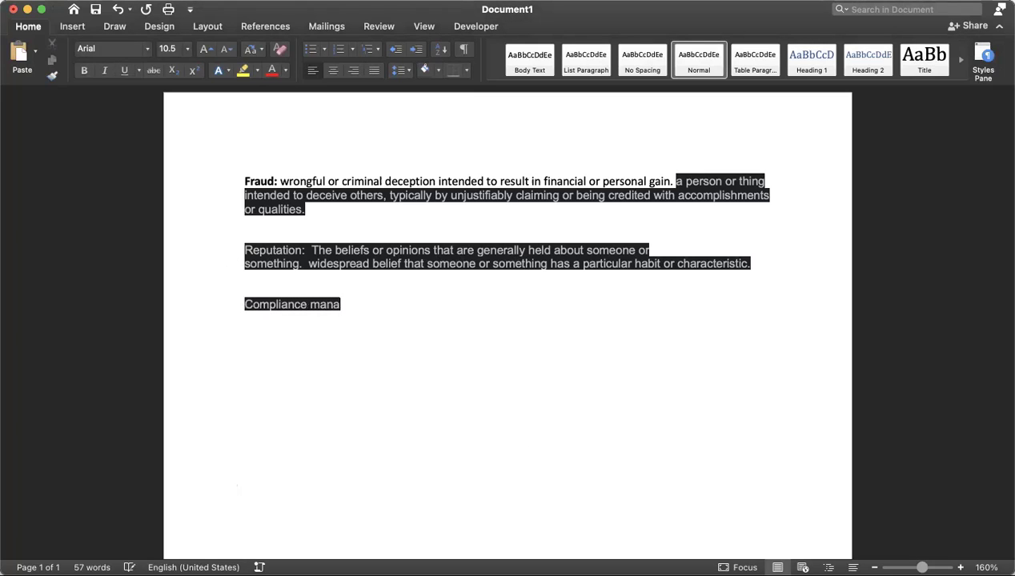
type("gement:")
type("Compliance management is the process of ensuring employees and activities across the organization are in line with laws, regulations, and requirements.")
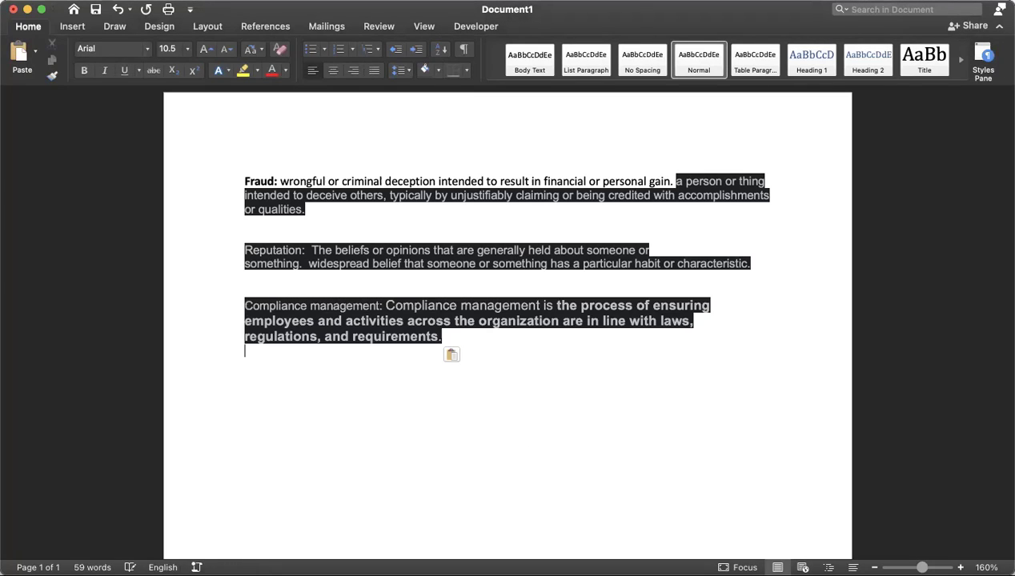
key("Return")
key("Return")
Try to unify the formatting of the whole document with the Body Text style
key("super+a")
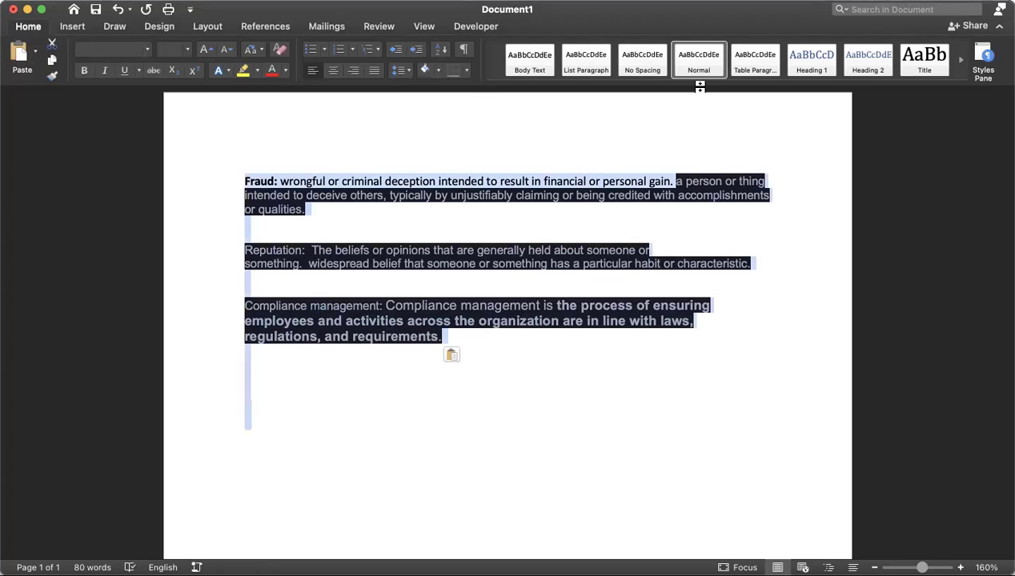
left_click(526, 66)
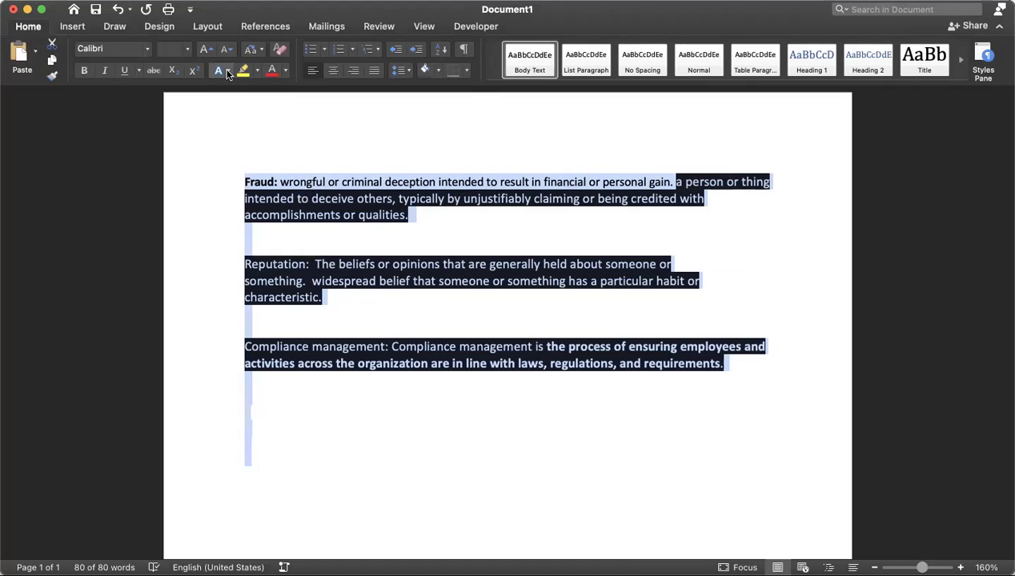
left_click(281, 97)
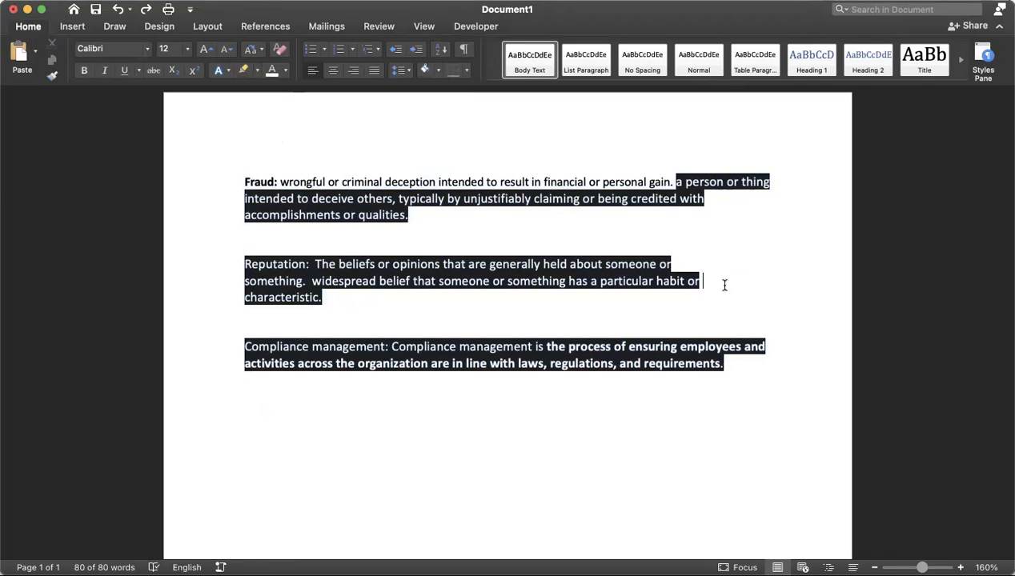
Clear the pasted formatting throughout the document by applying the Book Title style and then Body Text to all the text
key("super+a")
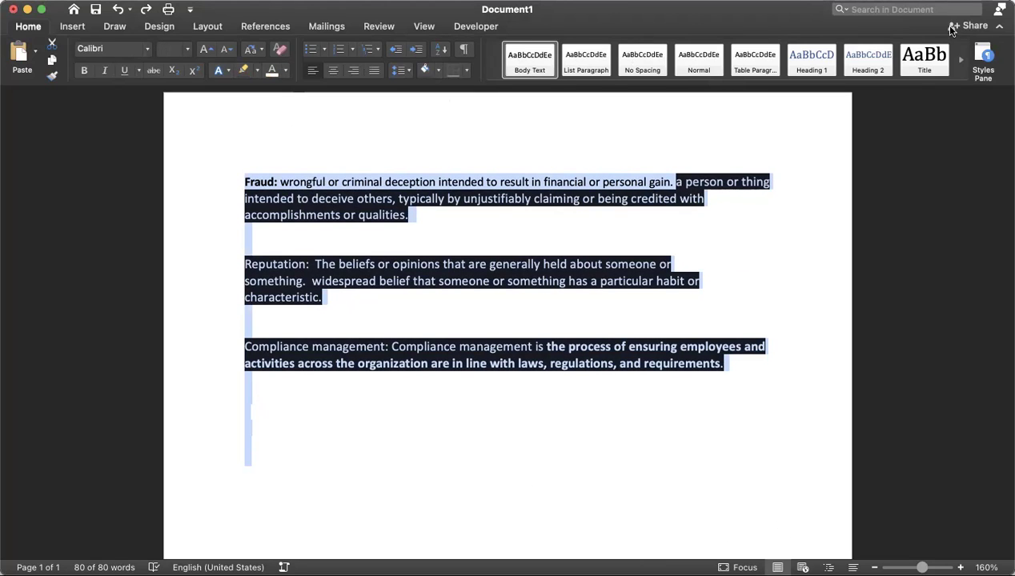
left_click(961, 59)
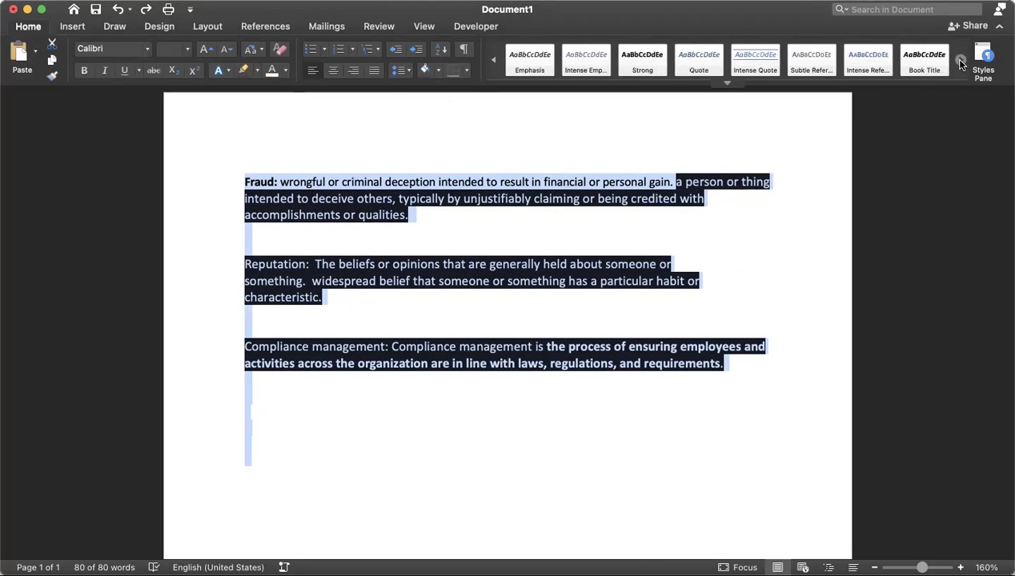
left_click(932, 64)
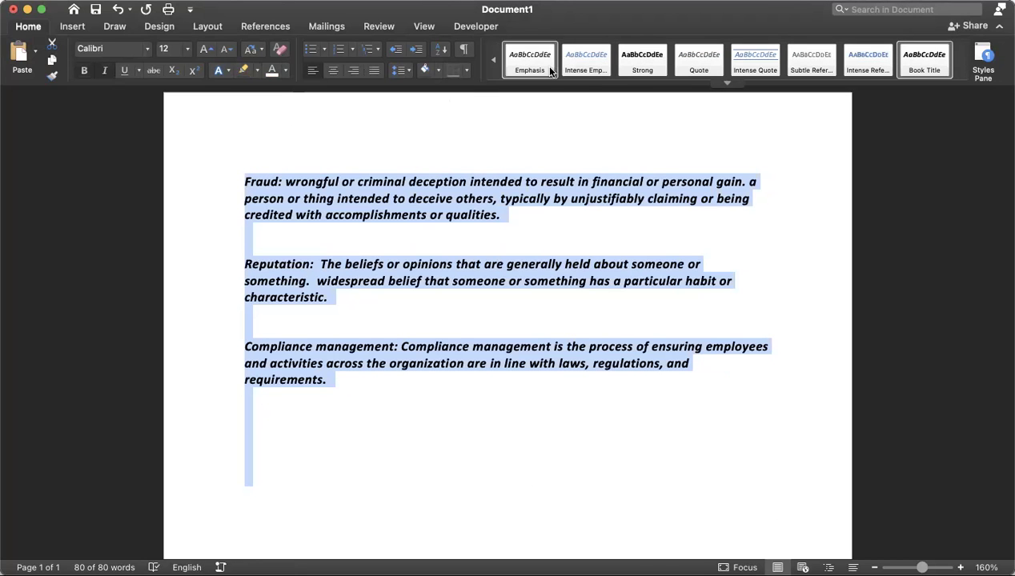
left_click(493, 59)
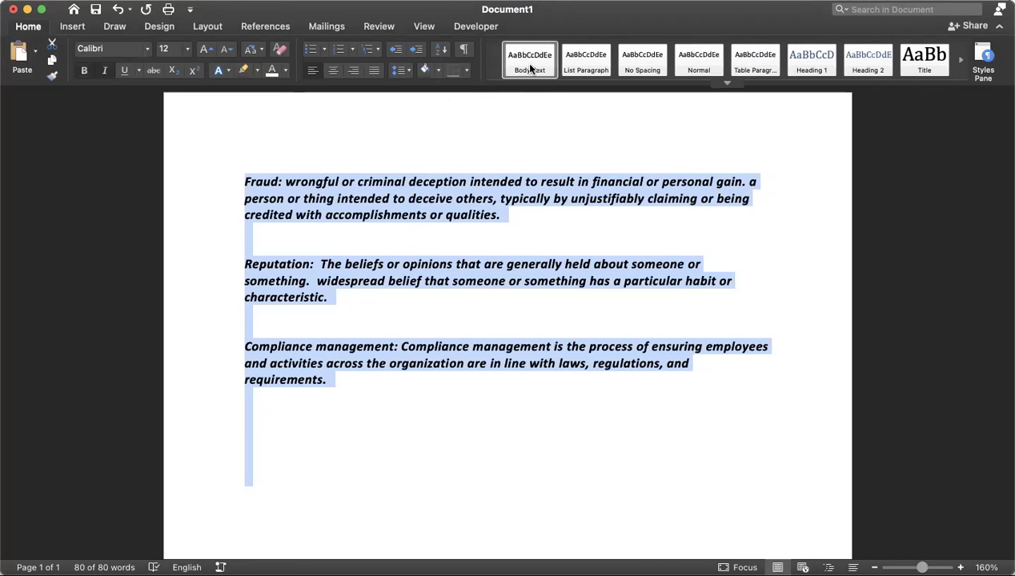
left_click(528, 66)
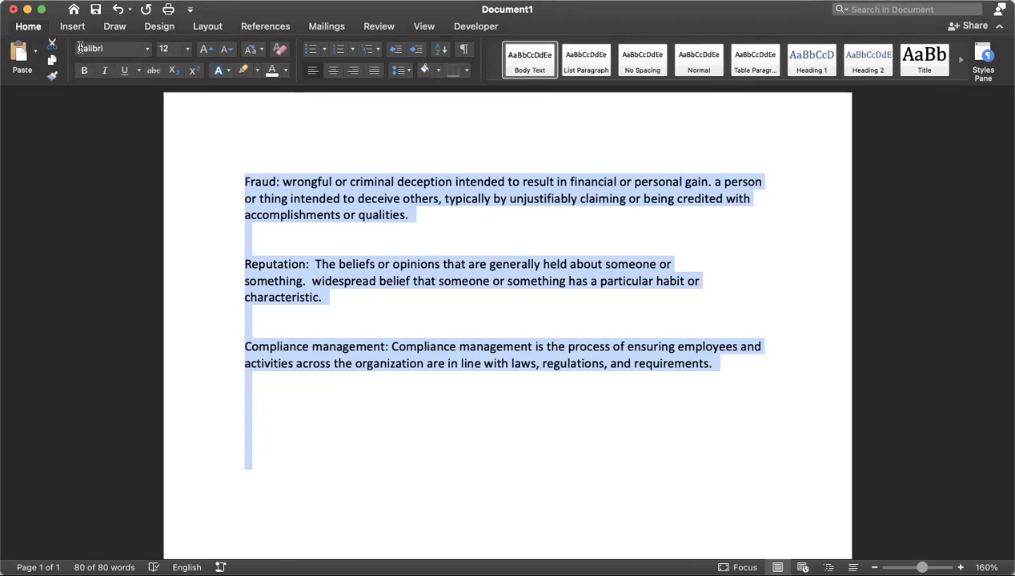
left_click(256, 218)
left_click_drag(242, 183, 279, 181)
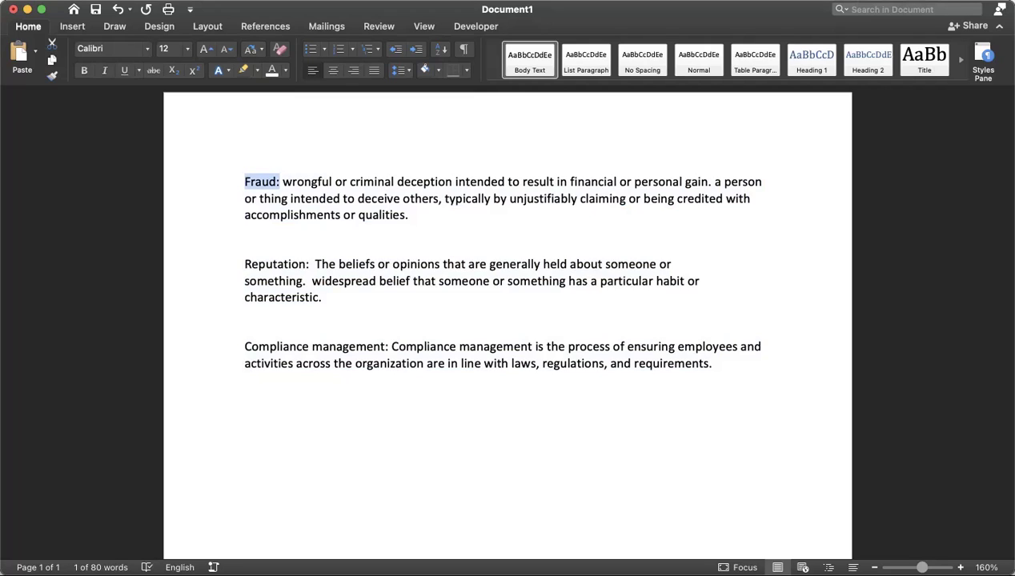
key("super+Tab")
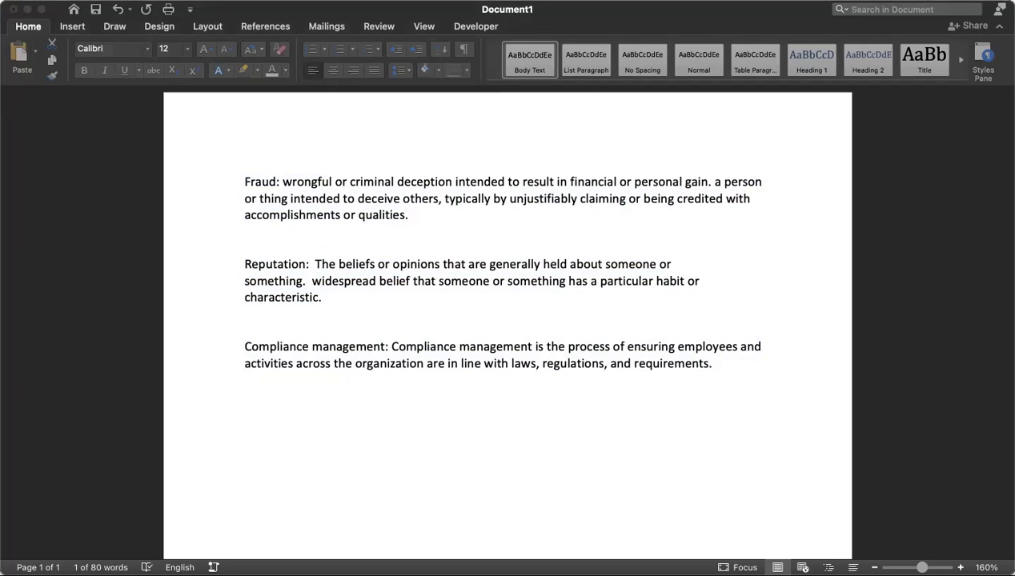
Add a "Go Green:" entry beginning "means to pursue knowledge and practices that can lead to more environmentally friendly and ecologically responsible decisions and lifestyles"
left_click(713, 365)
key("Return")
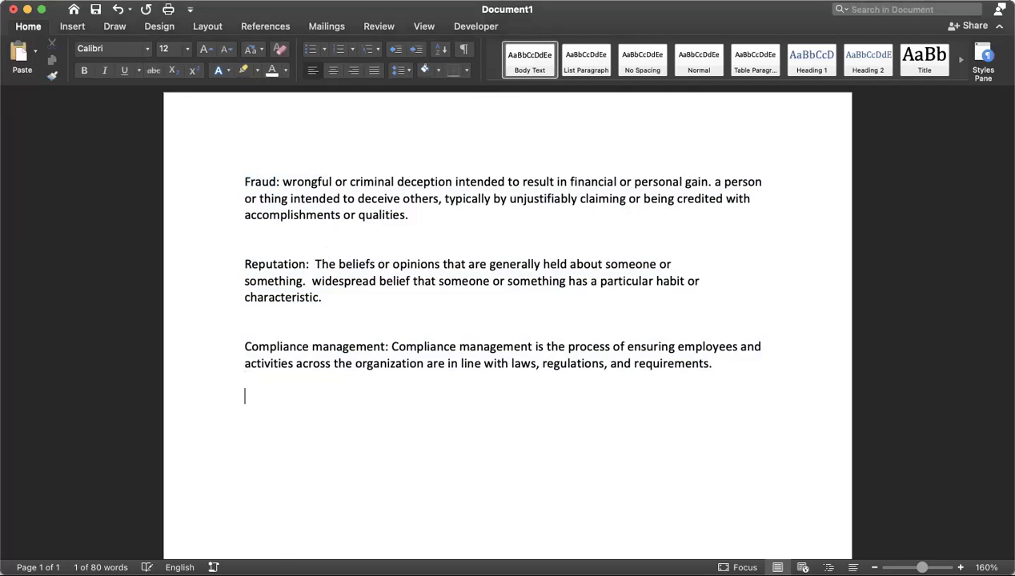
type("Go Green:")
type("means to pursue knowledge and practices that can lead to more environmentally friendly and ecologically responsible decisions and lifestyles, which can help protect the environment and sustain its natural resources for current and future generations.")
Clear the pasted formatting of the whole document by applying the Book Title and Subtle Reference styles and finally Body Text to all the text
key("super+a")
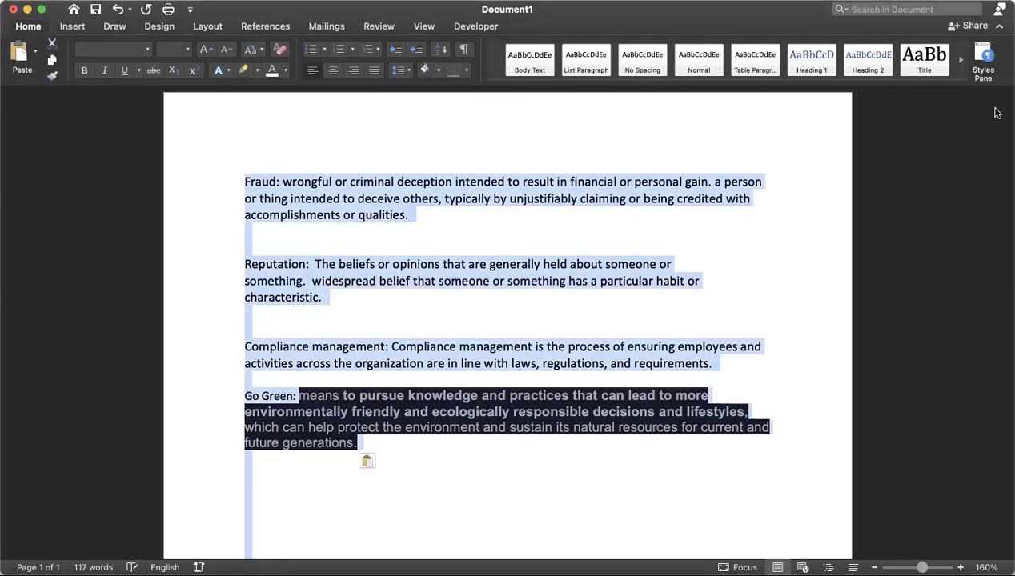
left_click(811, 63)
left_click(960, 59)
left_click(959, 59)
left_click(924, 60)
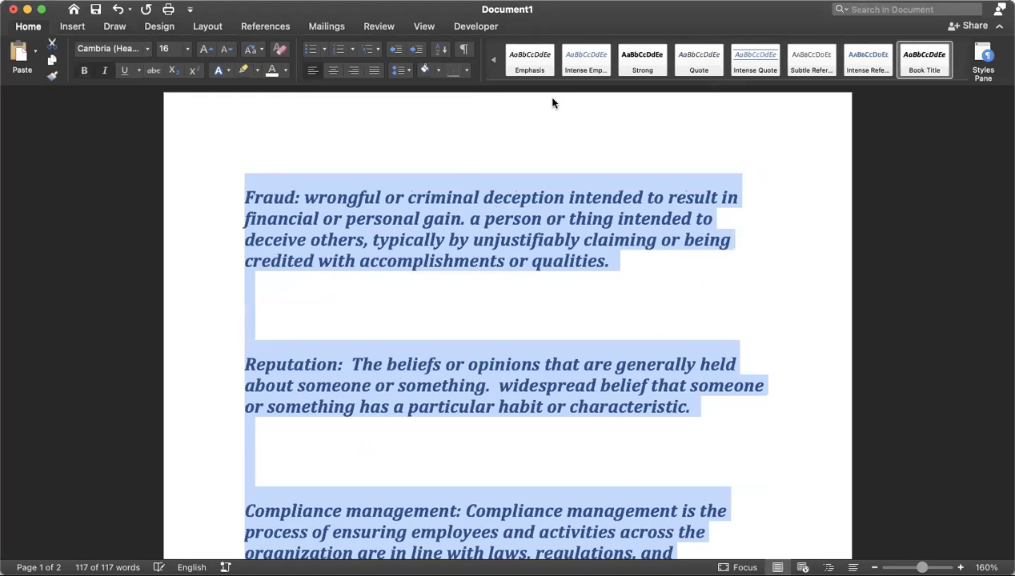
left_click(815, 62)
left_click(492, 59)
left_click(492, 59)
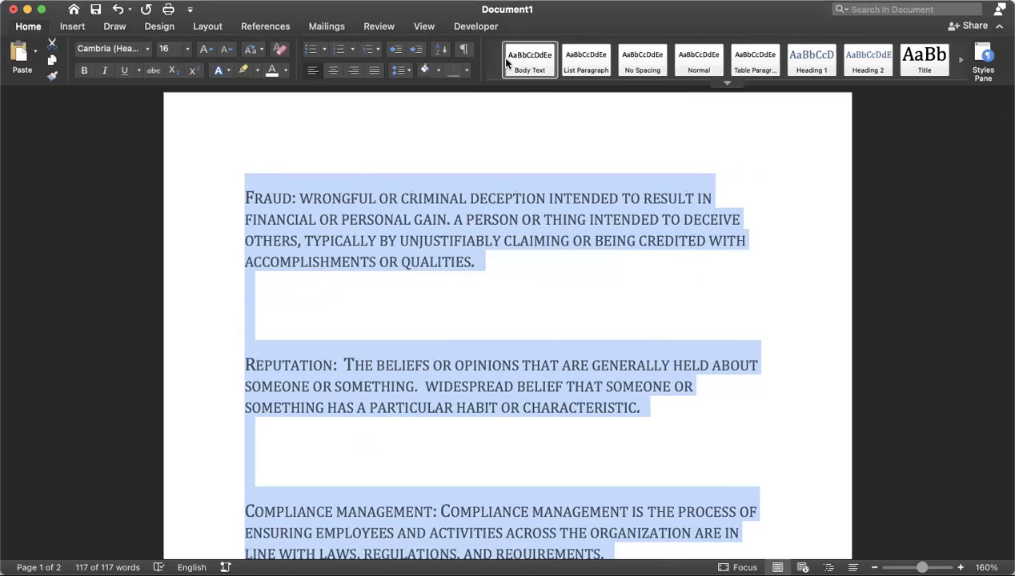
left_click(530, 60)
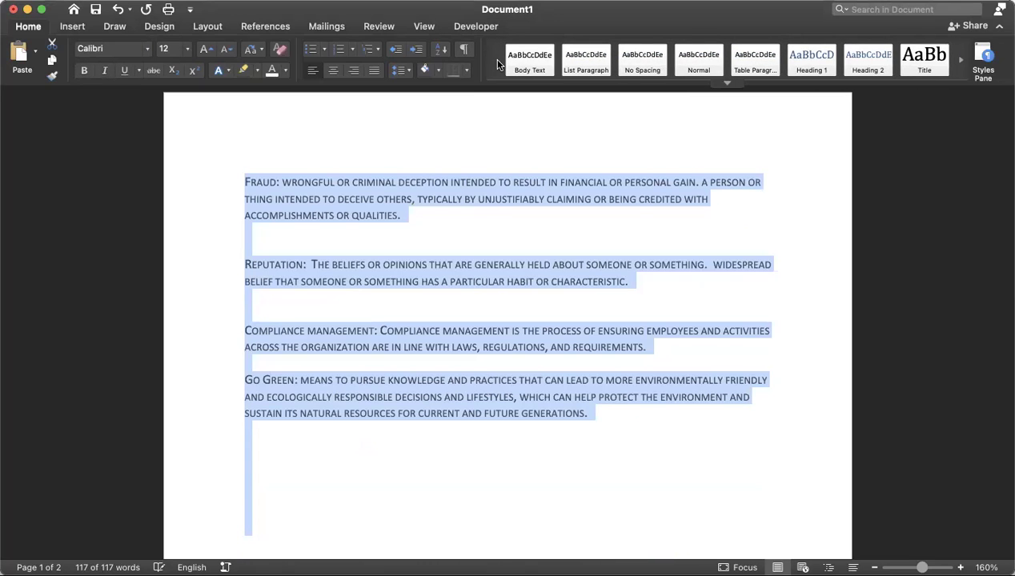
left_click(508, 56)
left_click(402, 214)
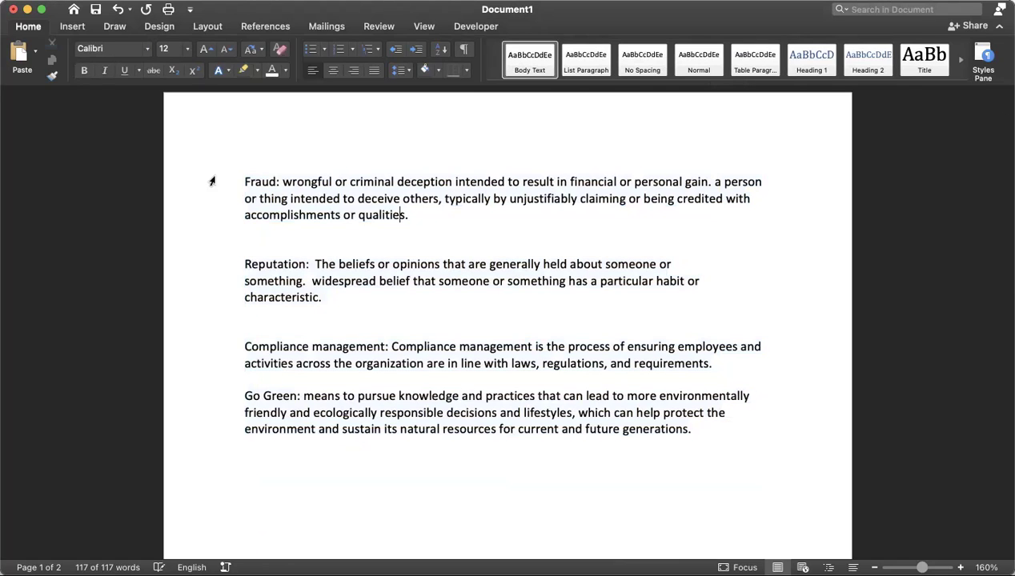
Make the four term labels "Fraud:", "Reputation:", "Compliance management:" and "Go Green:" bold
left_click_drag(245, 182, 280, 183)
left_click(84, 70)
left_click_drag(237, 264, 312, 265)
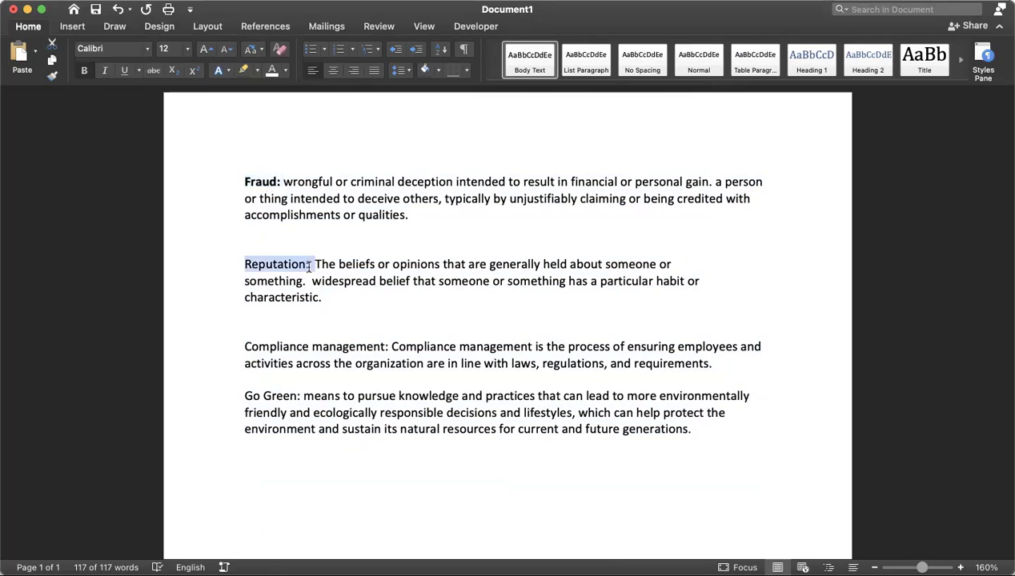
key("super+b")
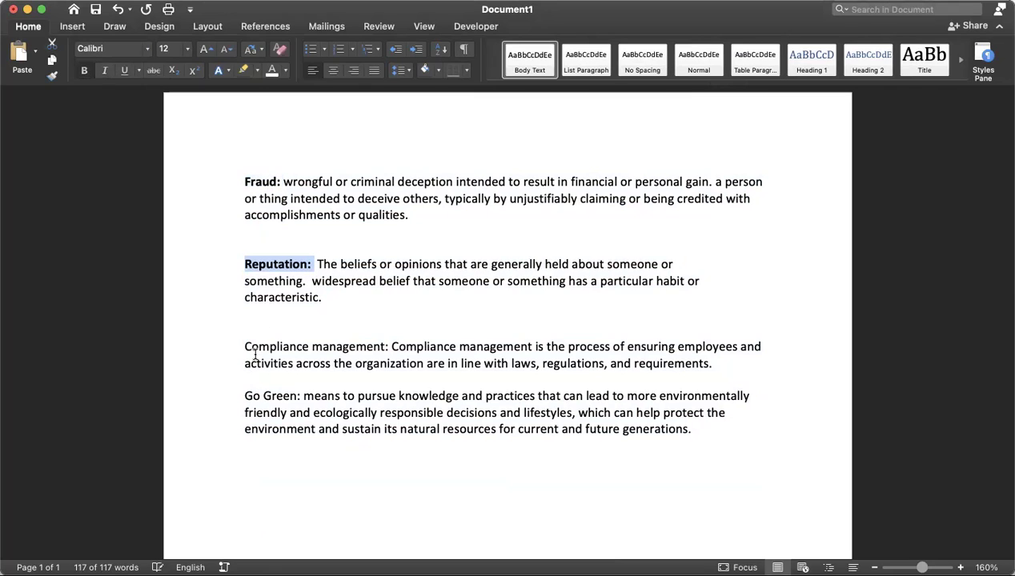
left_click_drag(245, 347, 389, 346)
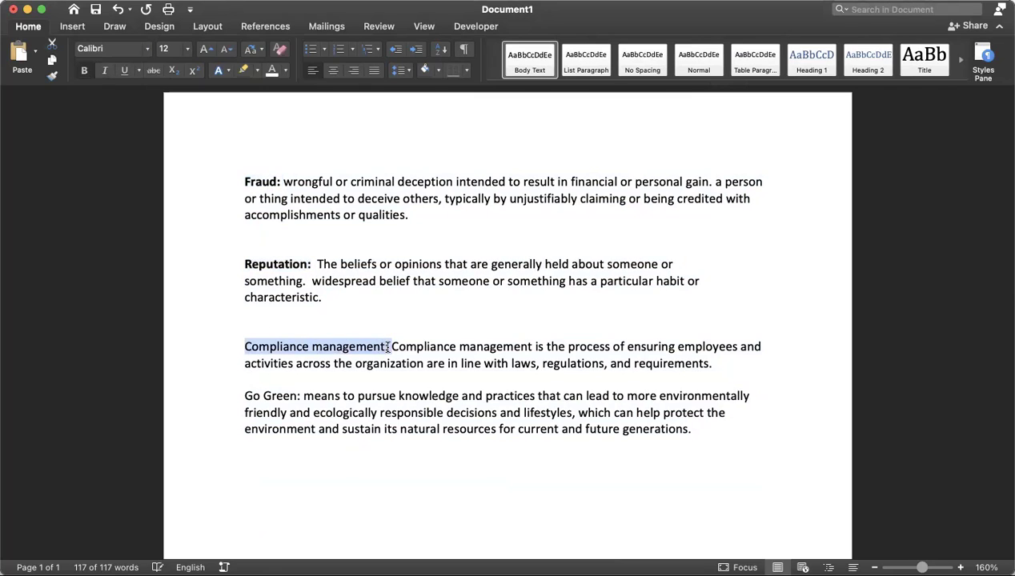
key("super+b")
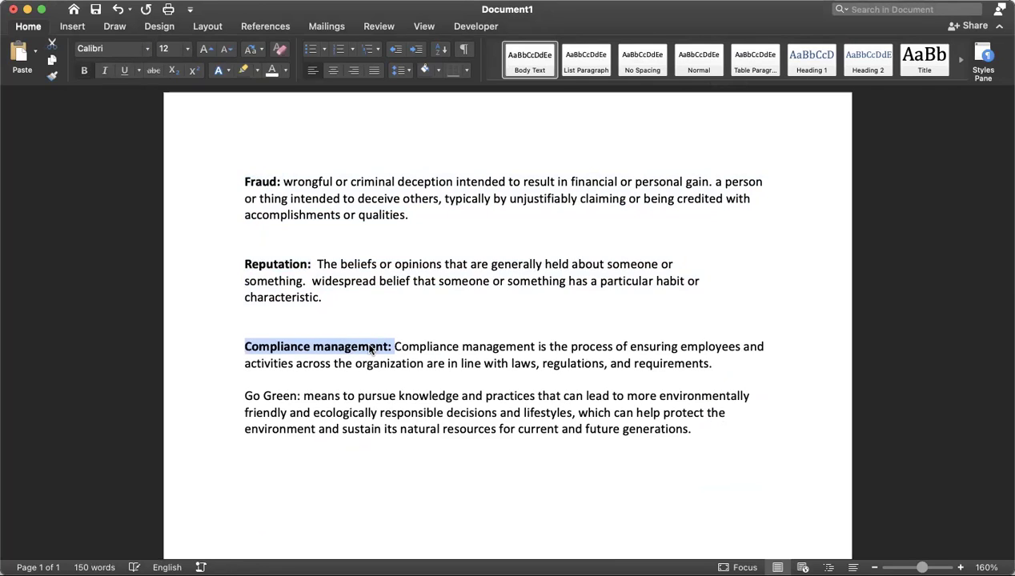
left_click_drag(243, 395, 303, 396)
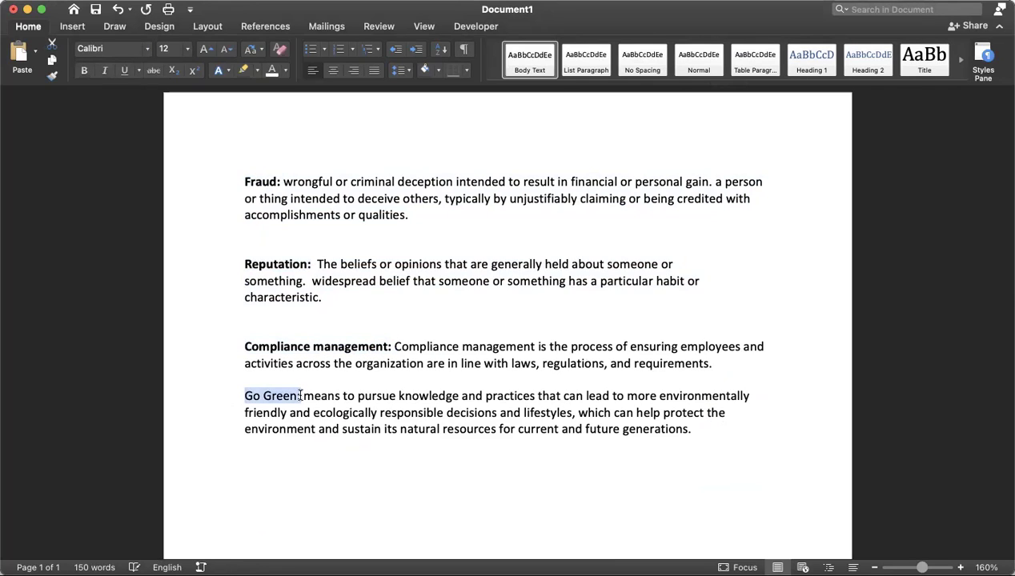
key("super+b")
Set the font size of all the text in the document to 11
key("super+a")
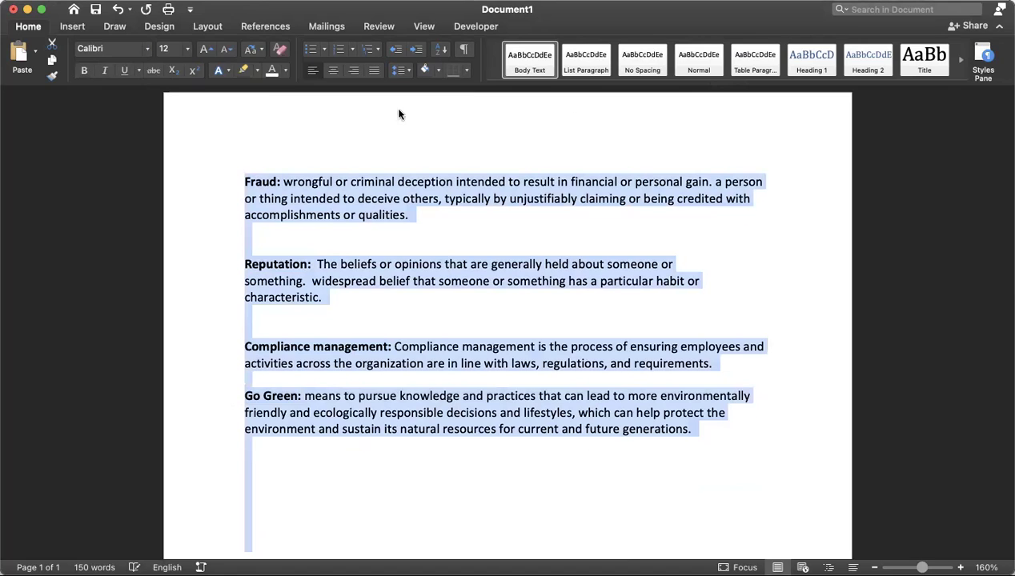
left_click(187, 49)
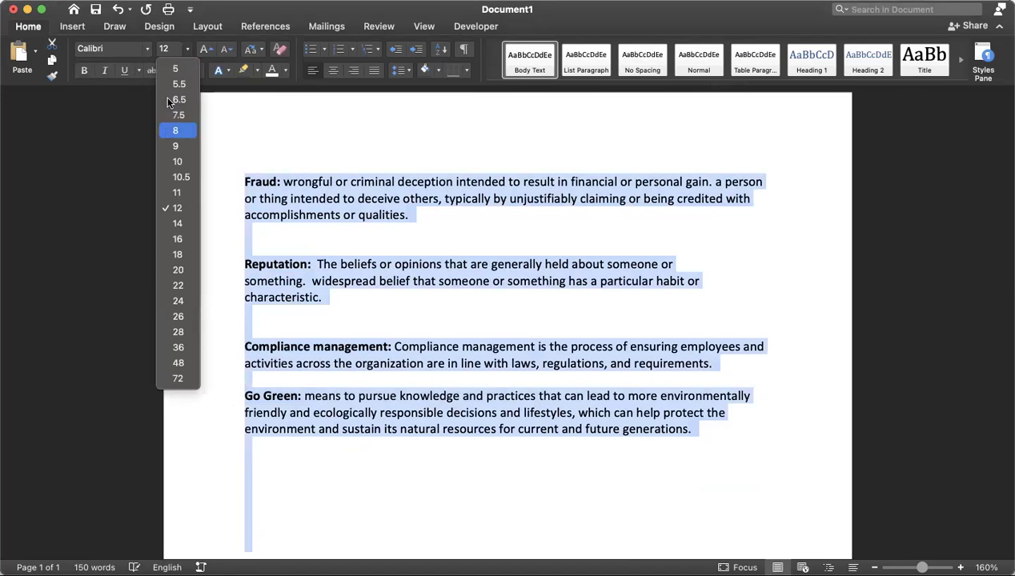
left_click(182, 193)
left_click(510, 340)
Enlarge the document view to 190% and place the cursor on the empty line below the Go Green entry
left_click(960, 568)
scroll(701, 324, "up", 2)
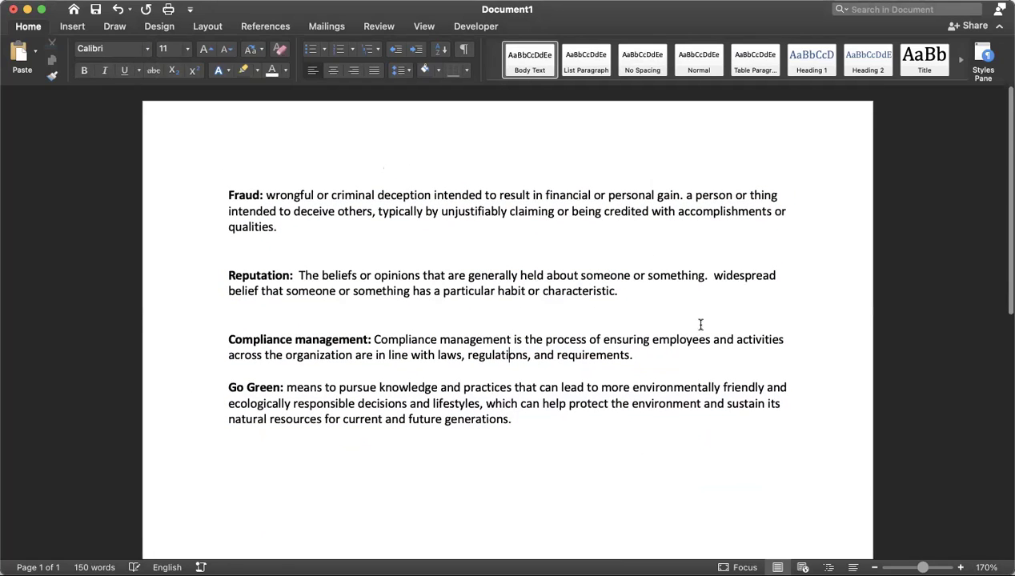
scroll(508, 397, "up", 5)
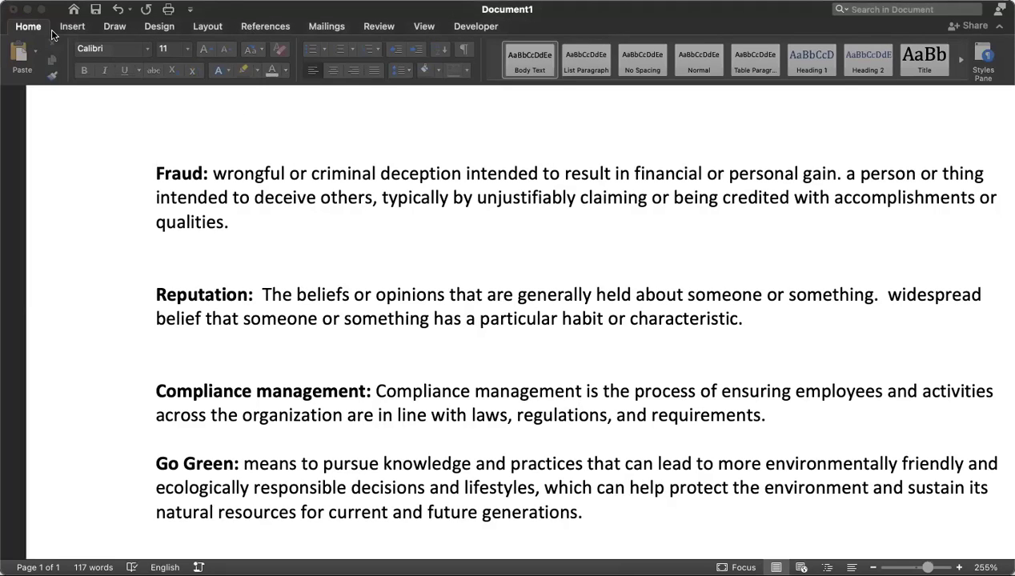
left_click_drag(927, 567, 922, 568)
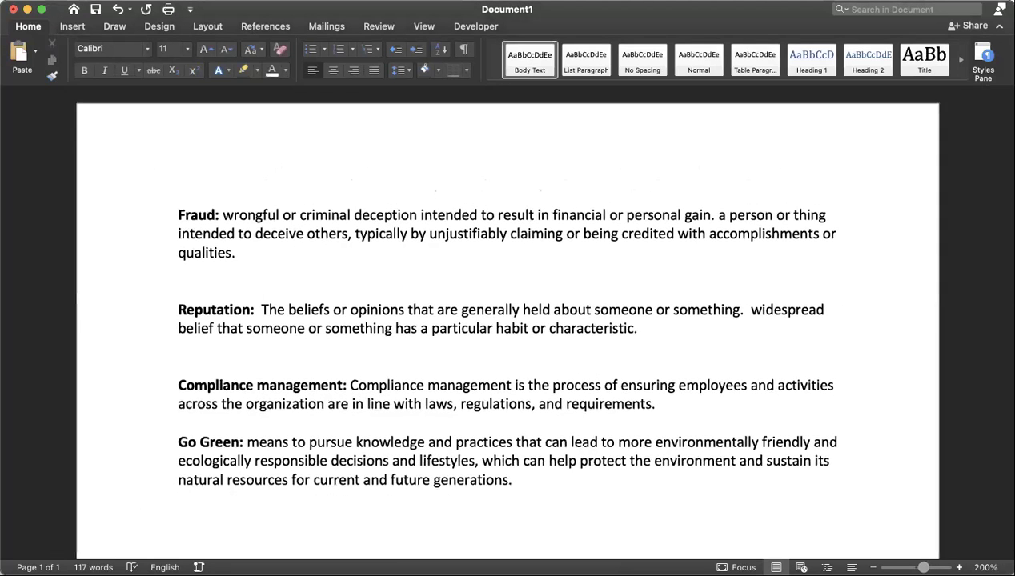
scroll(700, 429, "down", 2)
left_click(569, 426)
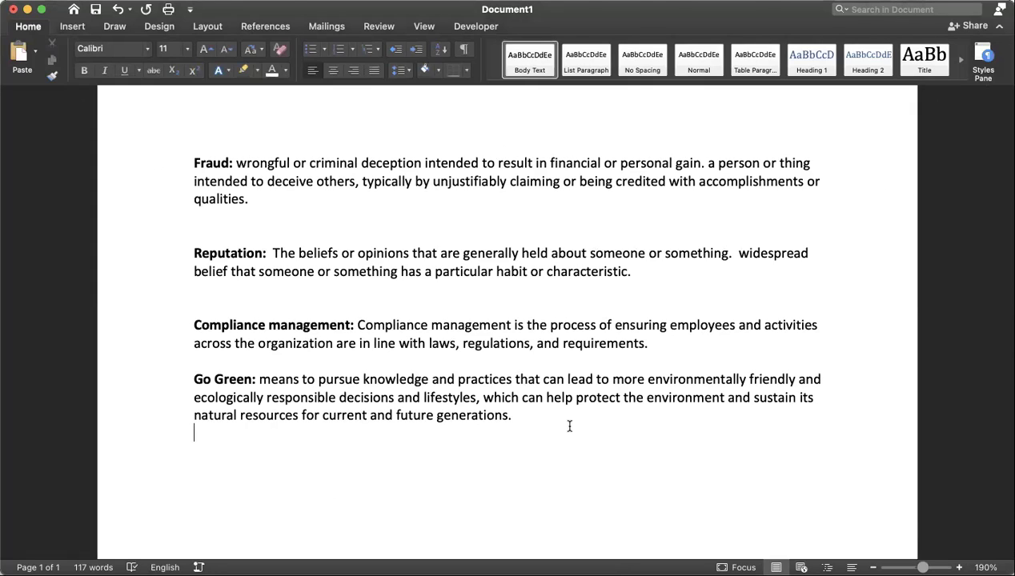